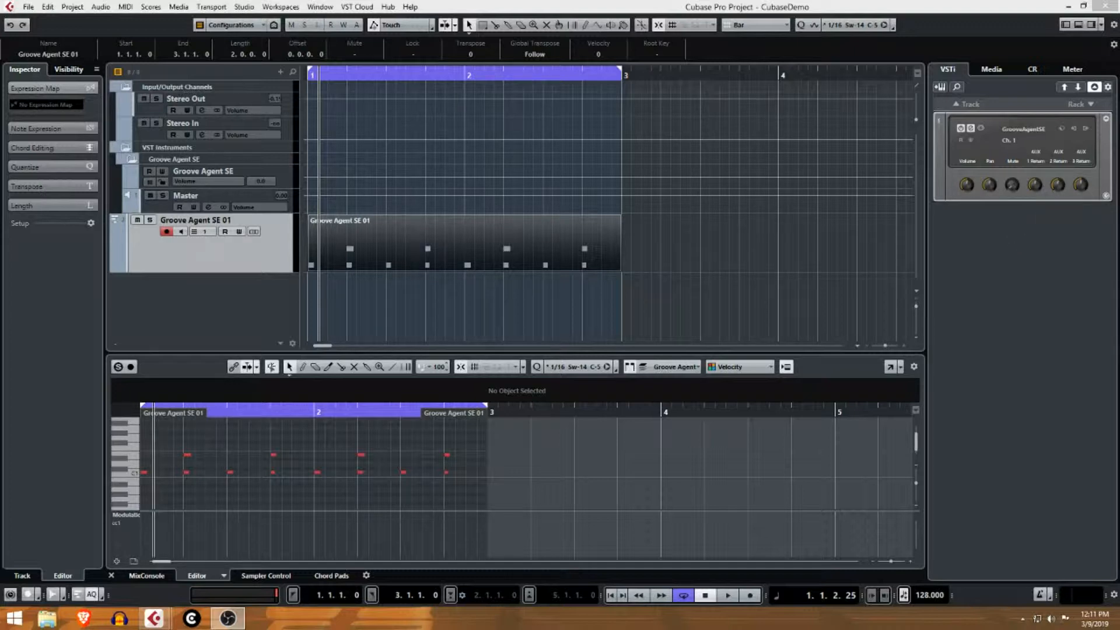
Step: Open the Groove Agent SE instrument window, show its instrument pads, and move the window clear of the note editor
{"action": "left_click", "coordinate": [972, 128]}
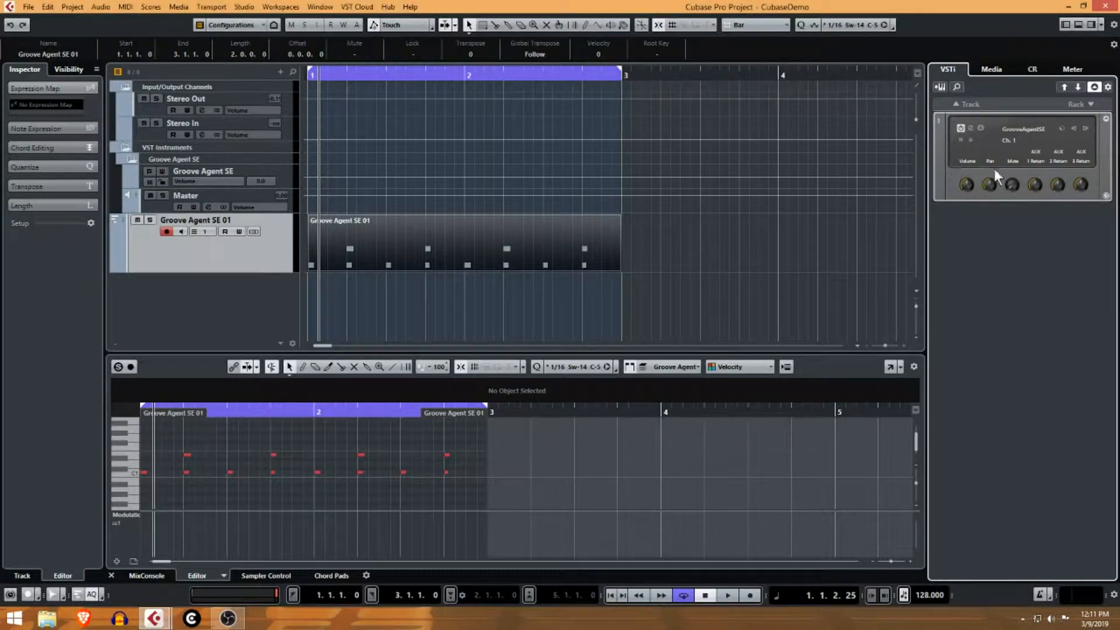
{"action": "left_click", "coordinate": [971, 128]}
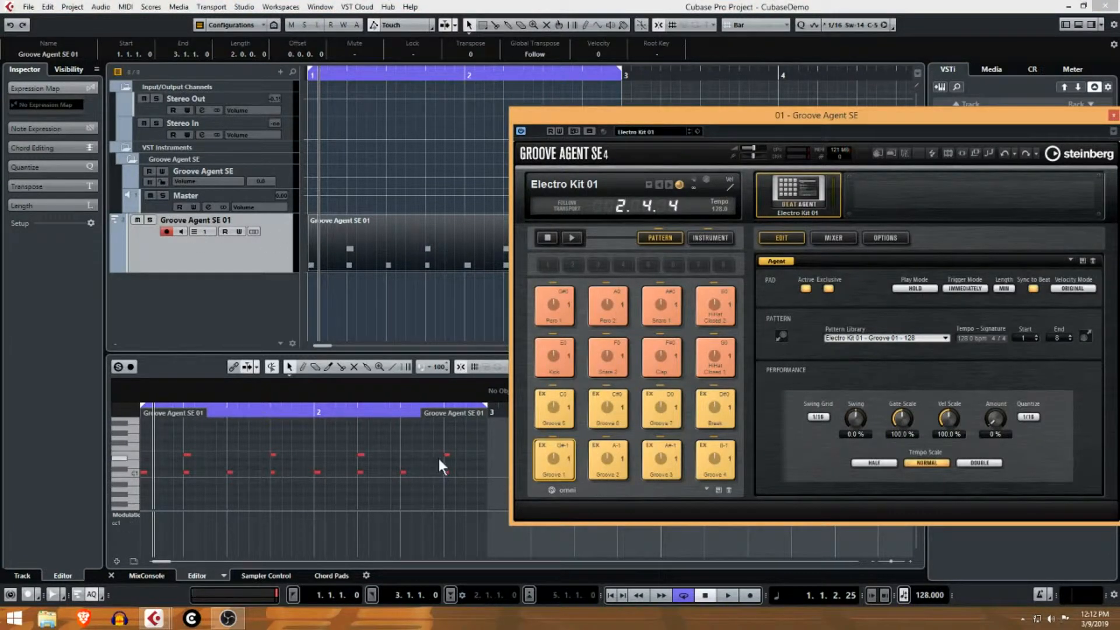
{"action": "left_click", "coordinate": [712, 238]}
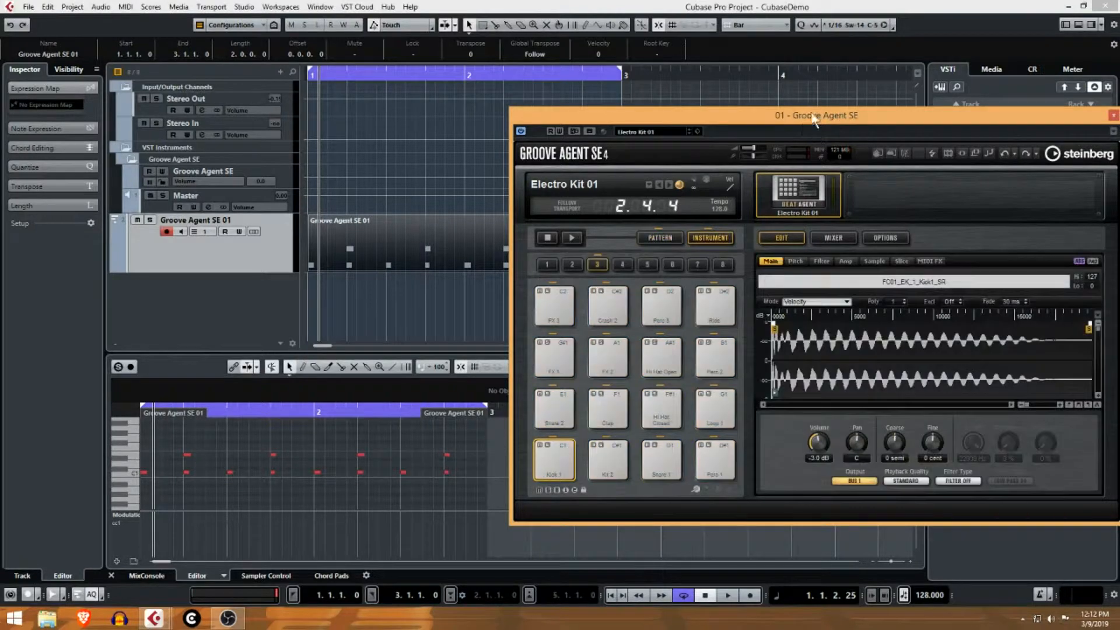
{"action": "left_click_drag", "start_coordinate": [815, 110], "coordinate": [793, 145]}
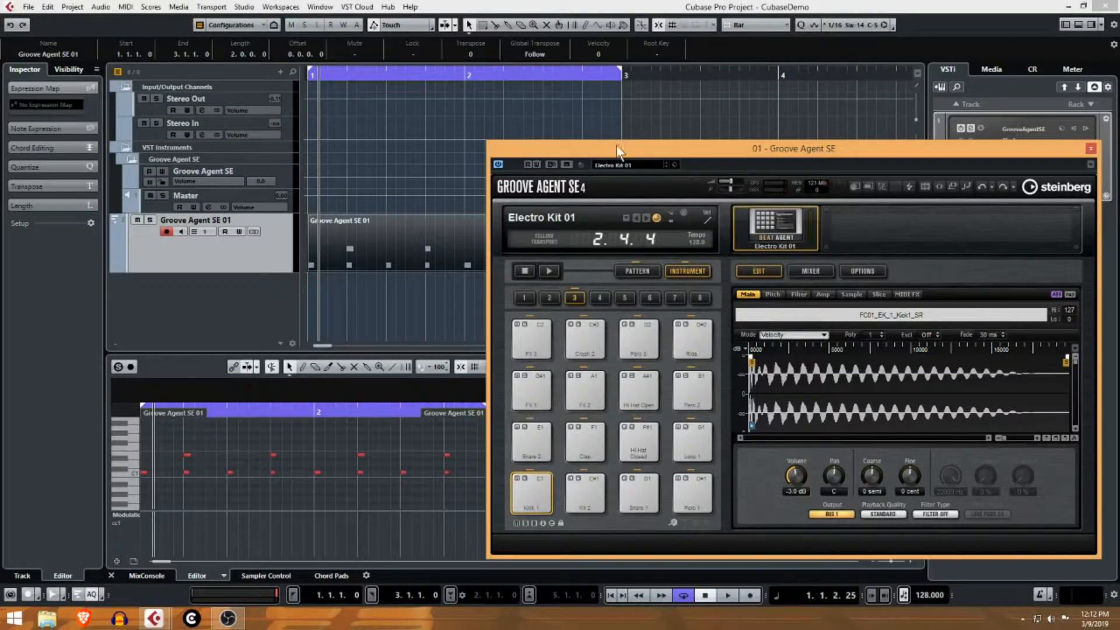
{"action": "left_click_drag", "start_coordinate": [619, 151], "coordinate": [832, 133]}
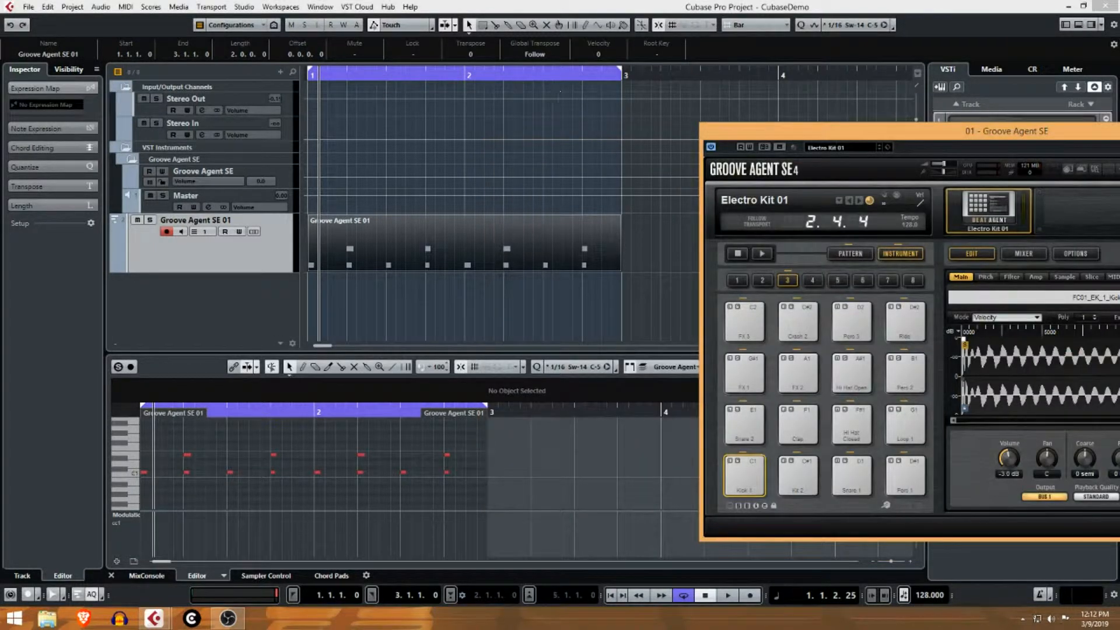
Step: Play the drum loop from the project start and enlarge the note editor area beneath the arrangement
{"action": "left_click", "coordinate": [609, 593]}
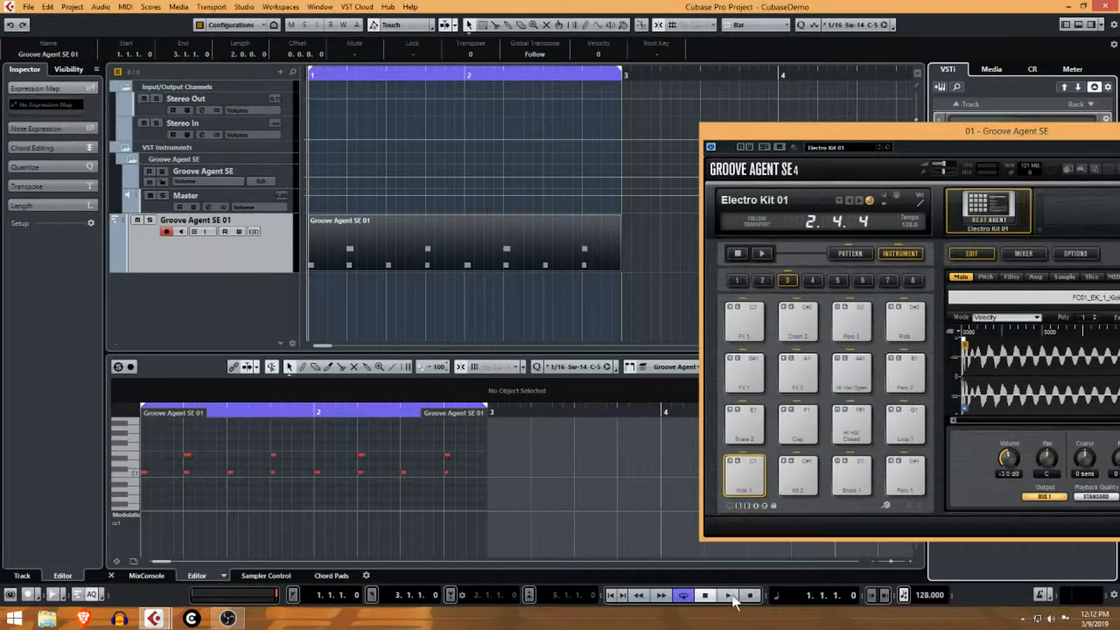
{"action": "left_click", "coordinate": [731, 595]}
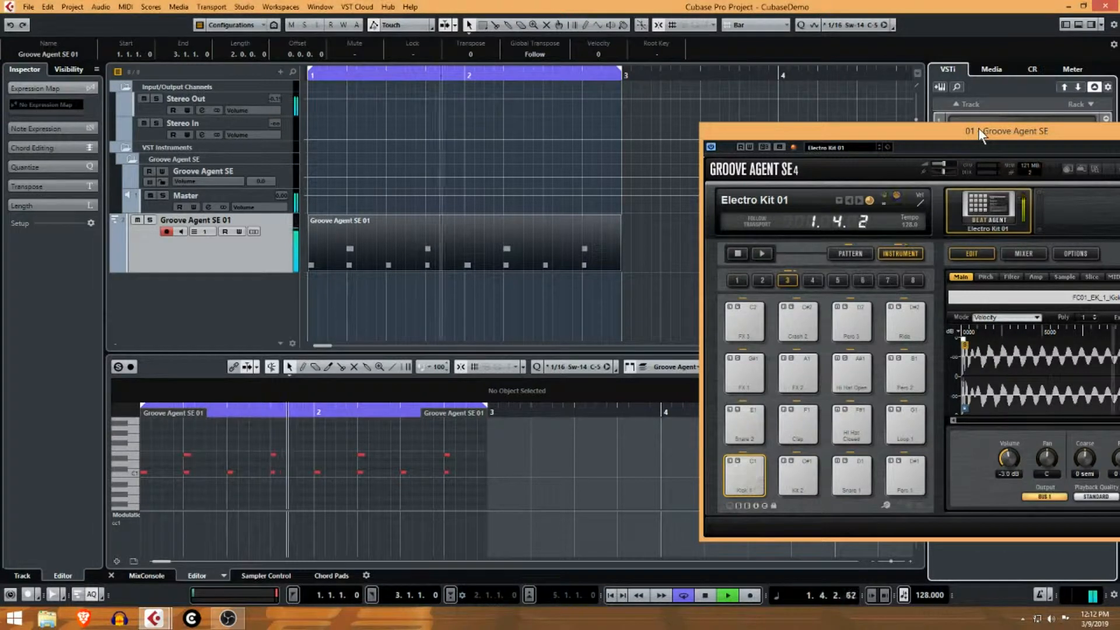
{"action": "left_click_drag", "start_coordinate": [979, 127], "coordinate": [780, 122]}
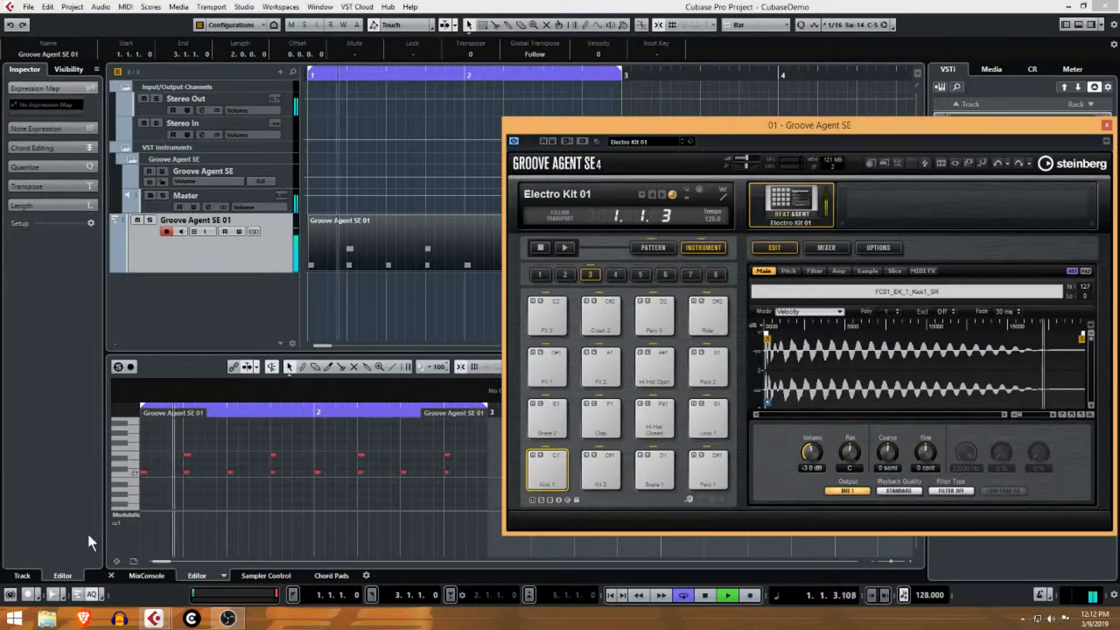
{"action": "left_click", "coordinate": [198, 352]}
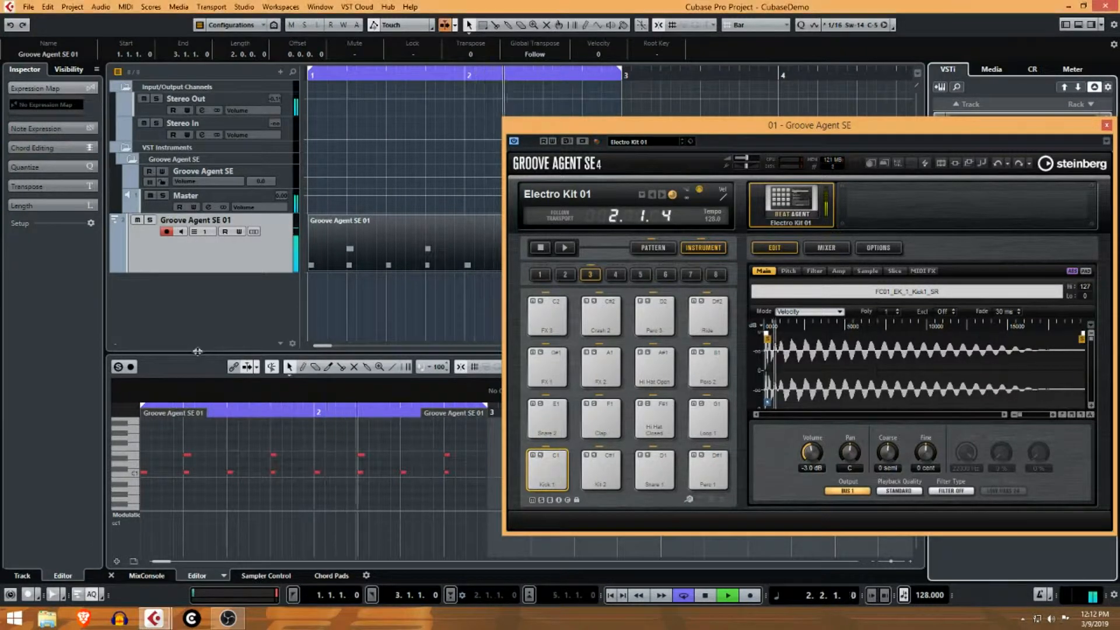
{"action": "left_click_drag", "start_coordinate": [197, 351], "coordinate": [197, 309]}
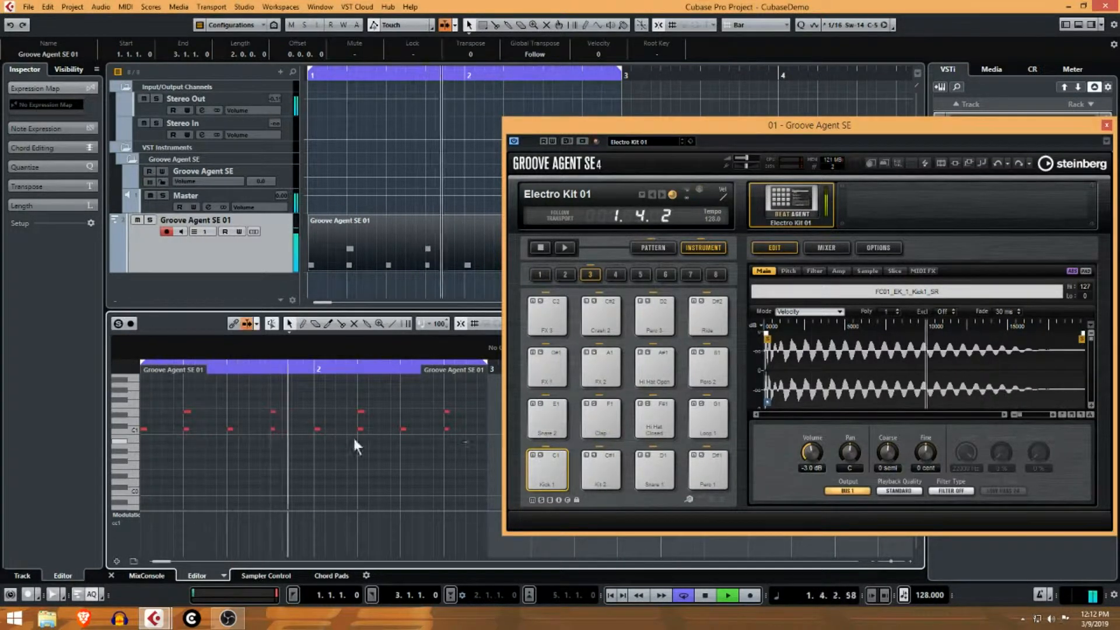
Step: Move all the C1 kick notes up to C#1 to trigger the second kick pad
{"action": "left_click_drag", "start_coordinate": [467, 442], "coordinate": [142, 426]}
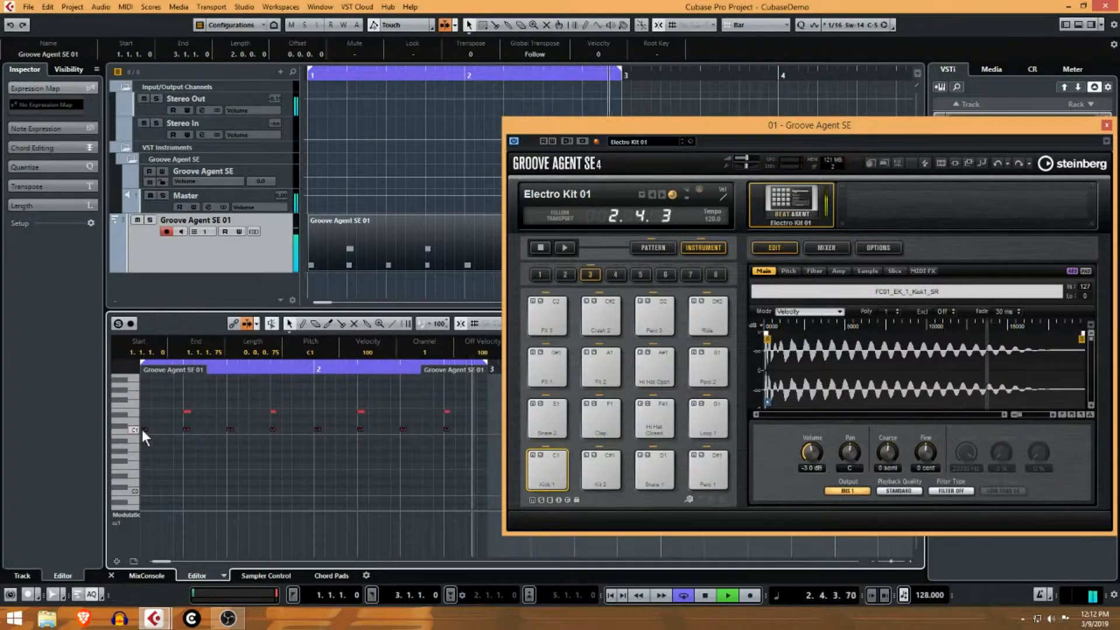
{"action": "left_click", "coordinate": [586, 470]}
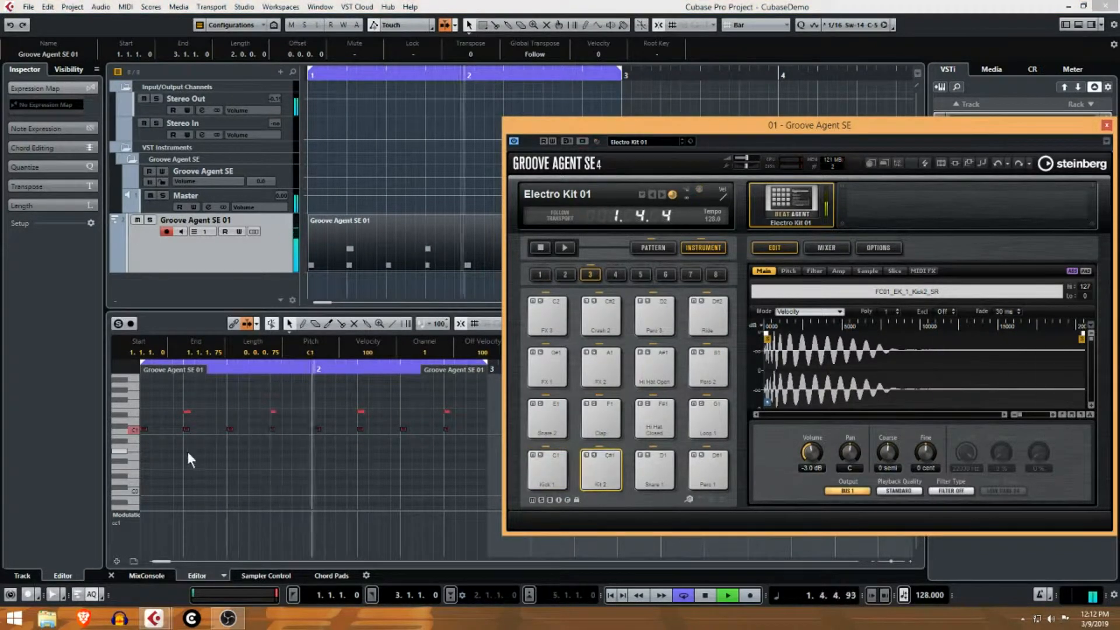
{"action": "left_click_drag", "start_coordinate": [142, 426], "coordinate": [306, 425]}
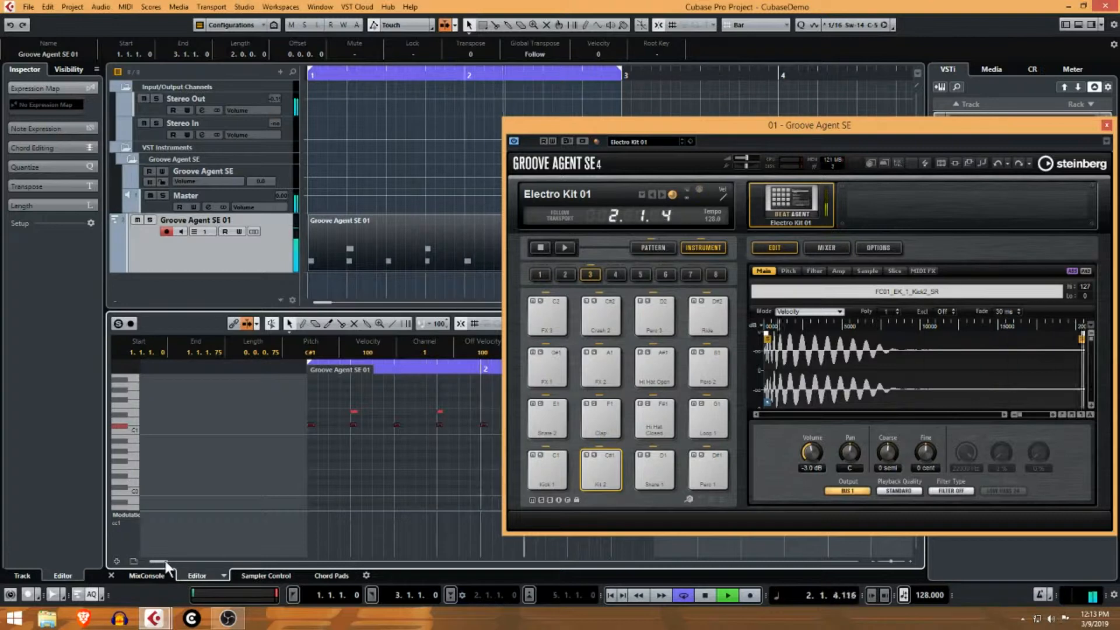
Step: Try the upper row of snare notes at D#1 and D1, and return them to E1
{"action": "left_click_drag", "start_coordinate": [165, 561], "coordinate": [166, 562]}
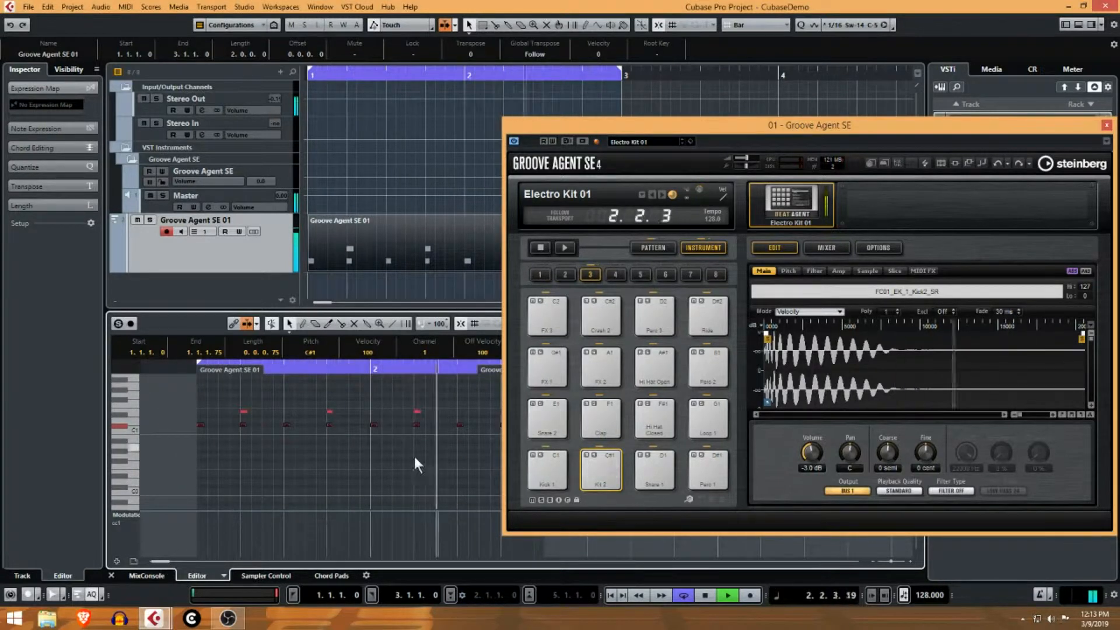
{"action": "left_click_drag", "start_coordinate": [222, 396], "coordinate": [468, 403]}
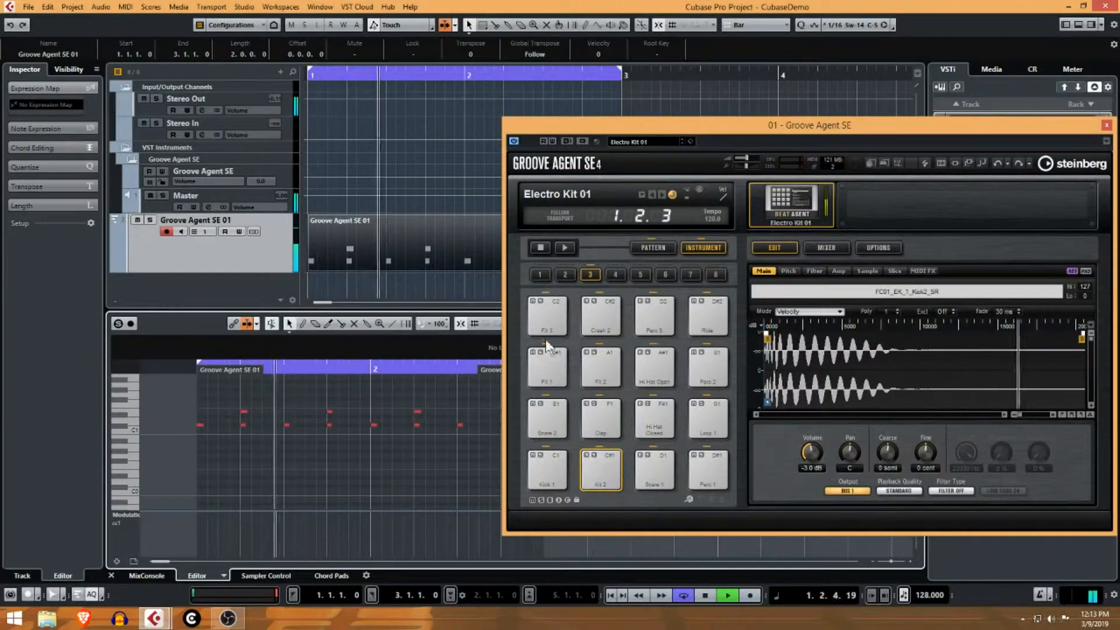
{"action": "left_click_drag", "start_coordinate": [602, 124], "coordinate": [786, 100]}
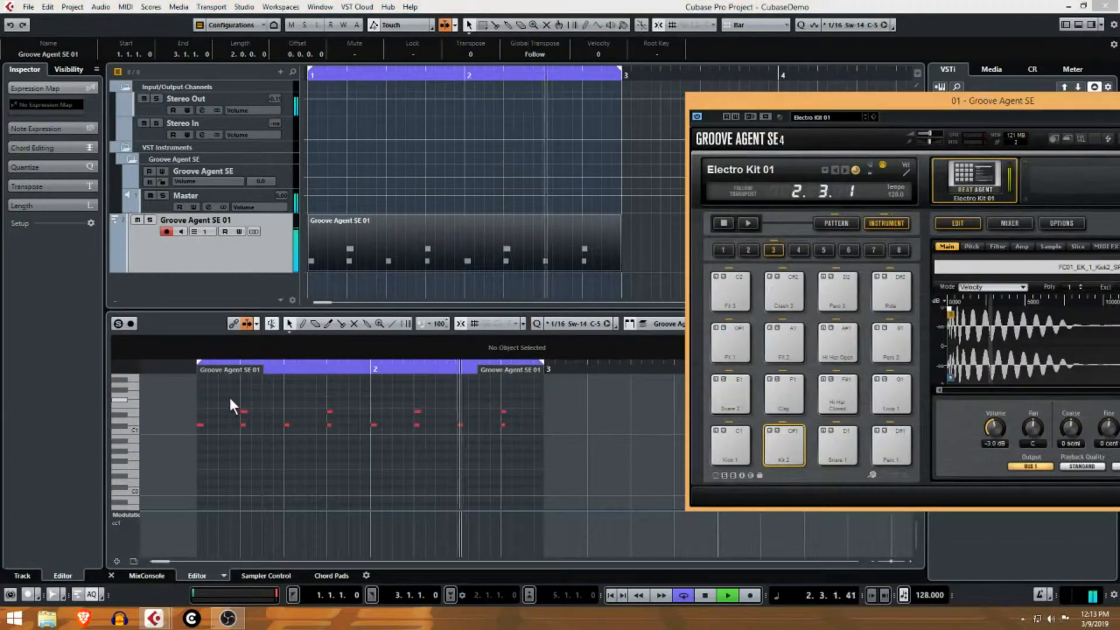
{"action": "left_click_drag", "start_coordinate": [231, 405], "coordinate": [527, 417]}
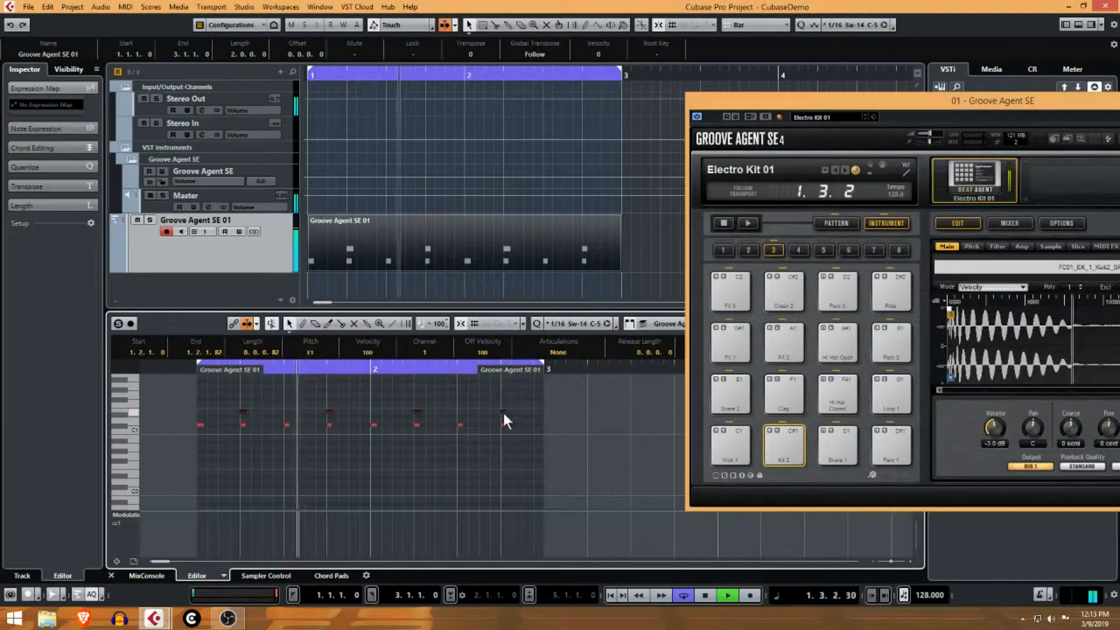
{"action": "left_click_drag", "start_coordinate": [416, 412], "coordinate": [414, 415]}
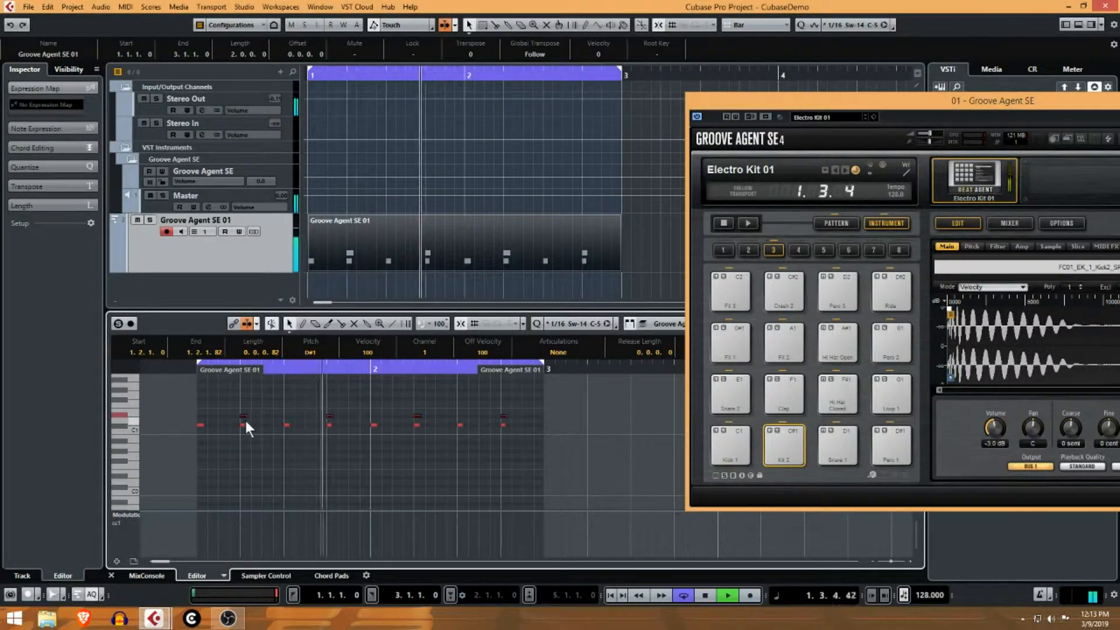
{"action": "left_click_drag", "start_coordinate": [243, 418], "coordinate": [244, 422]}
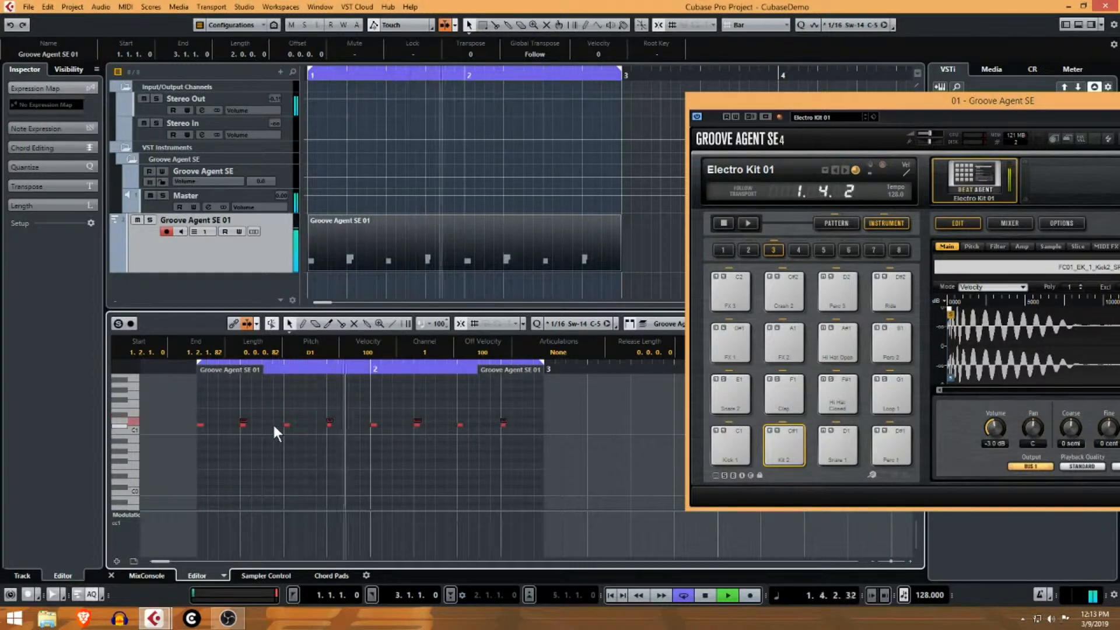
{"action": "left_click_drag", "start_coordinate": [243, 420], "coordinate": [243, 412]}
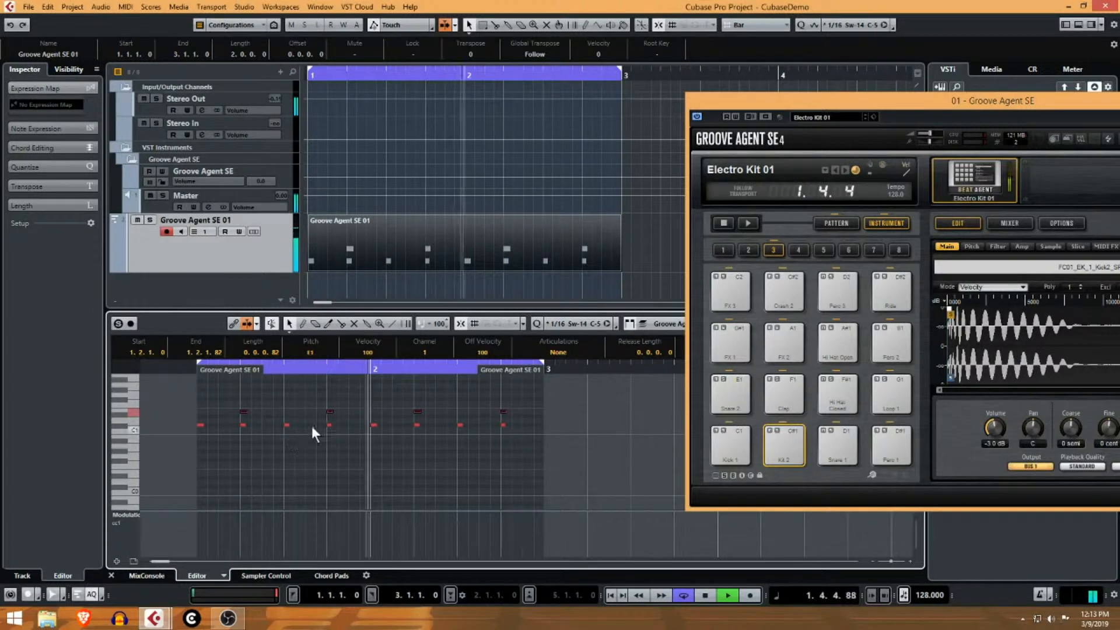
{"action": "left_click", "coordinate": [325, 396]}
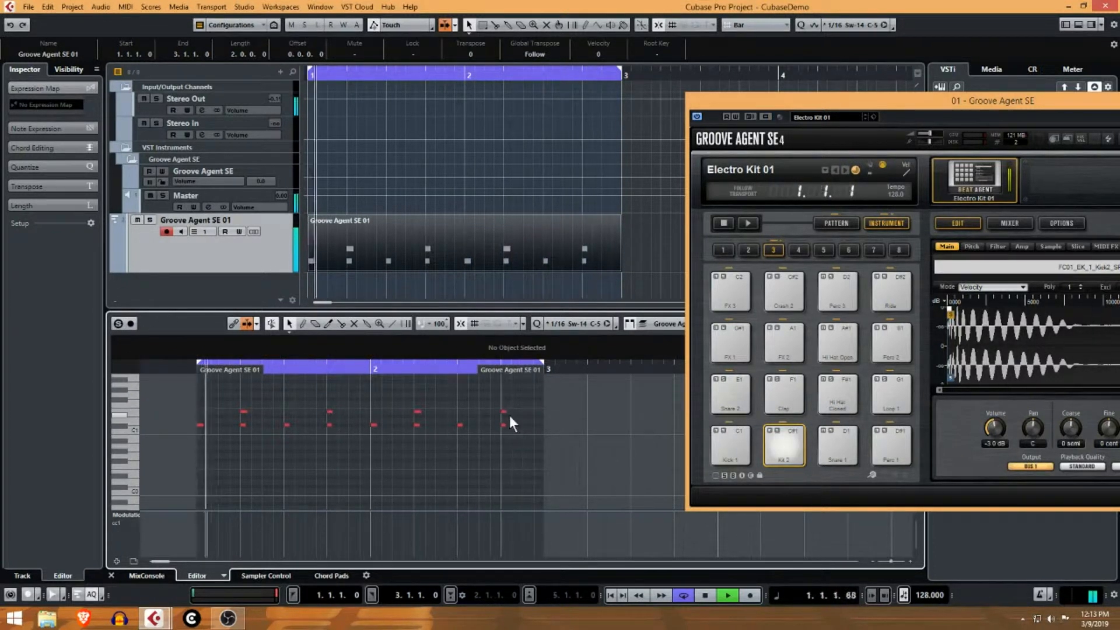
Step: Lower the last snare note to D1, add a new E1 note at 2.4.1, and close the instrument window
{"action": "left_click_drag", "start_coordinate": [502, 412], "coordinate": [501, 420]}
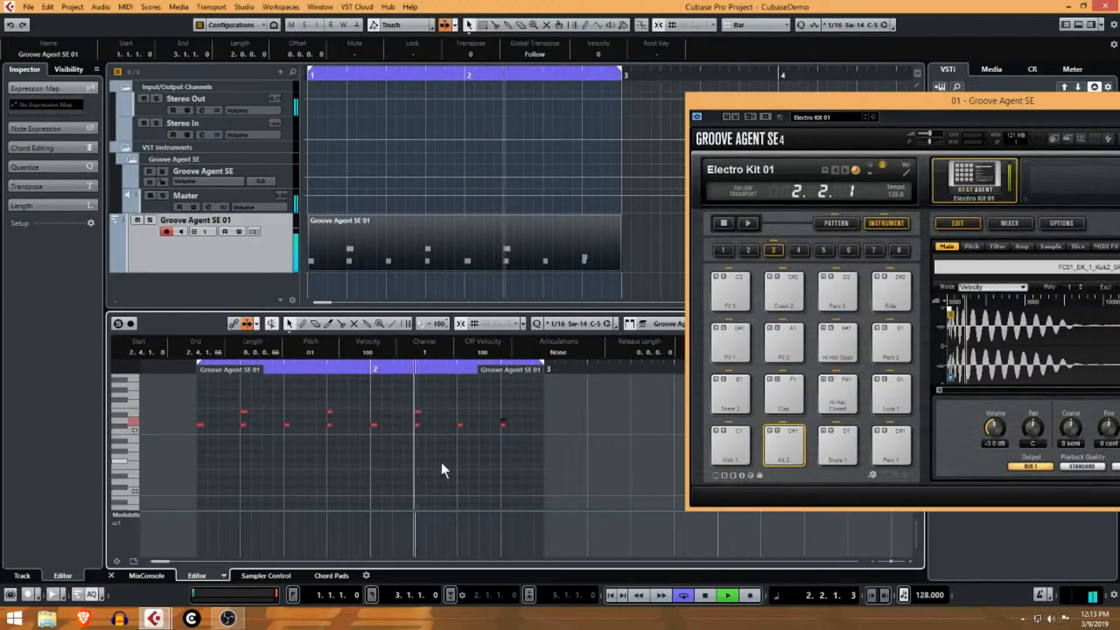
{"action": "double_click", "coordinate": [503, 412]}
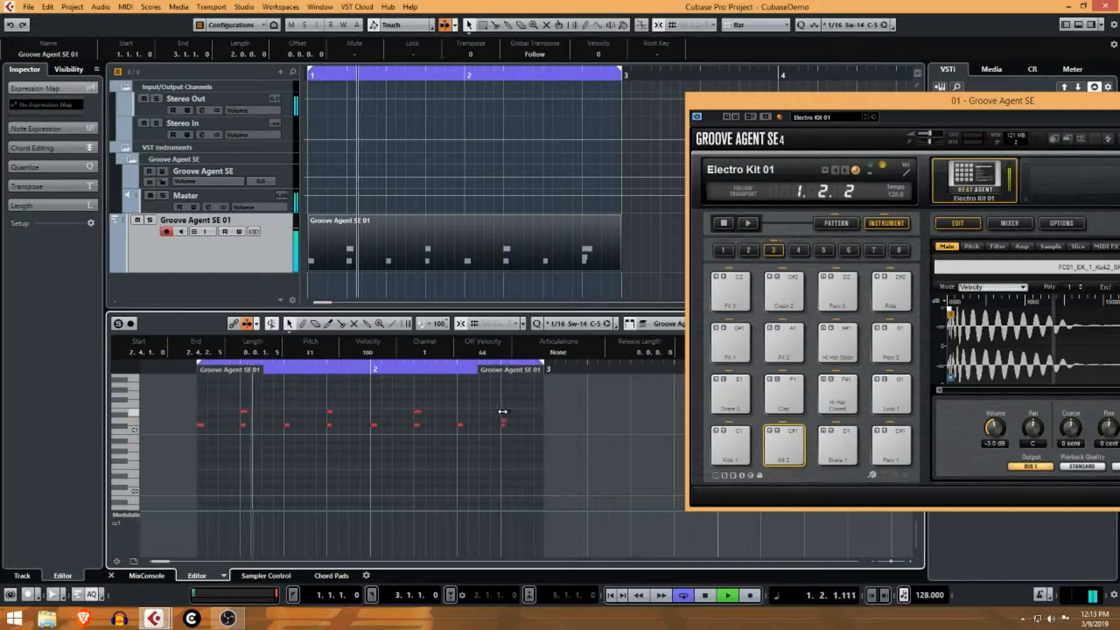
{"action": "left_click_drag", "start_coordinate": [503, 412], "coordinate": [501, 405]}
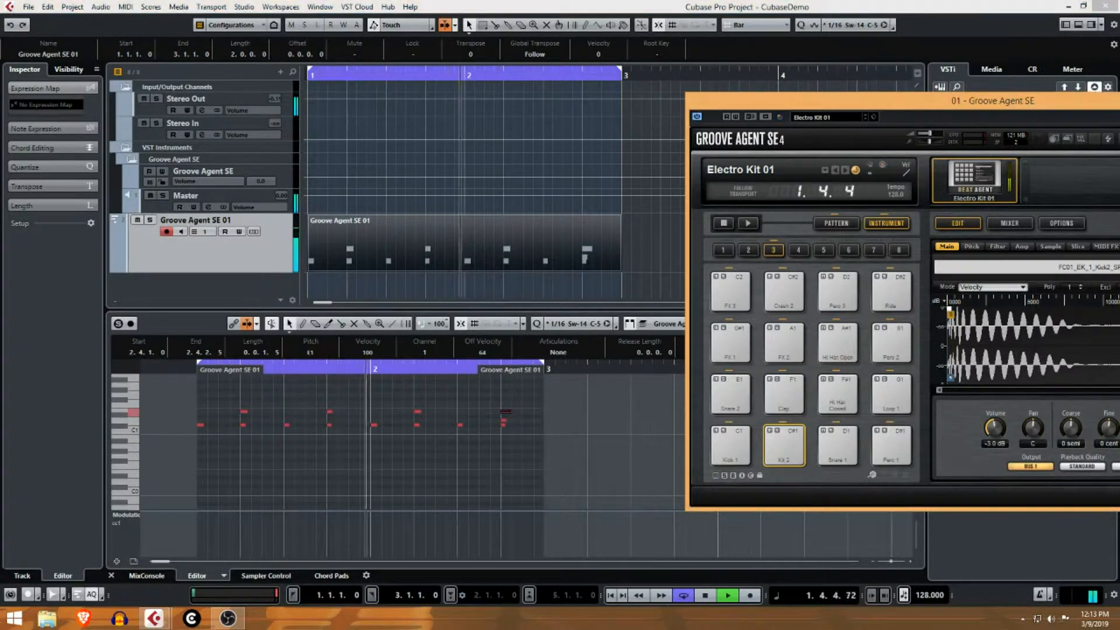
{"action": "left_click", "coordinate": [1118, 99]}
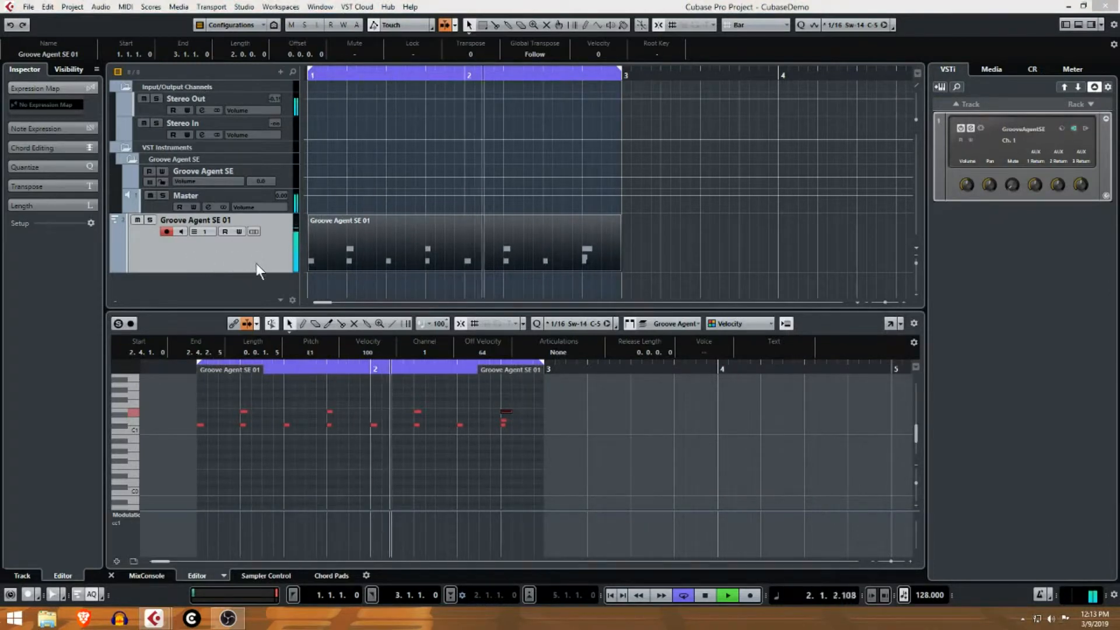
Step: Reduce the height of the Groove Agent SE 01 MIDI track and duplicate the track
{"action": "left_click_drag", "start_coordinate": [260, 272], "coordinate": [264, 250]}
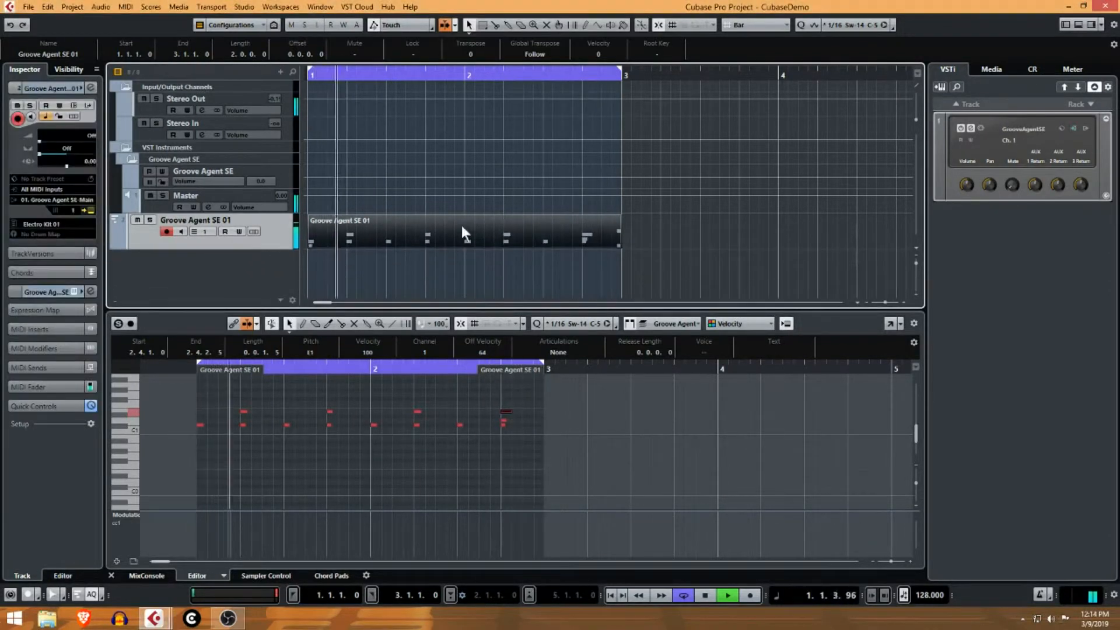
{"action": "right_click", "coordinate": [276, 237]}
{"action": "left_click", "coordinate": [349, 278]}
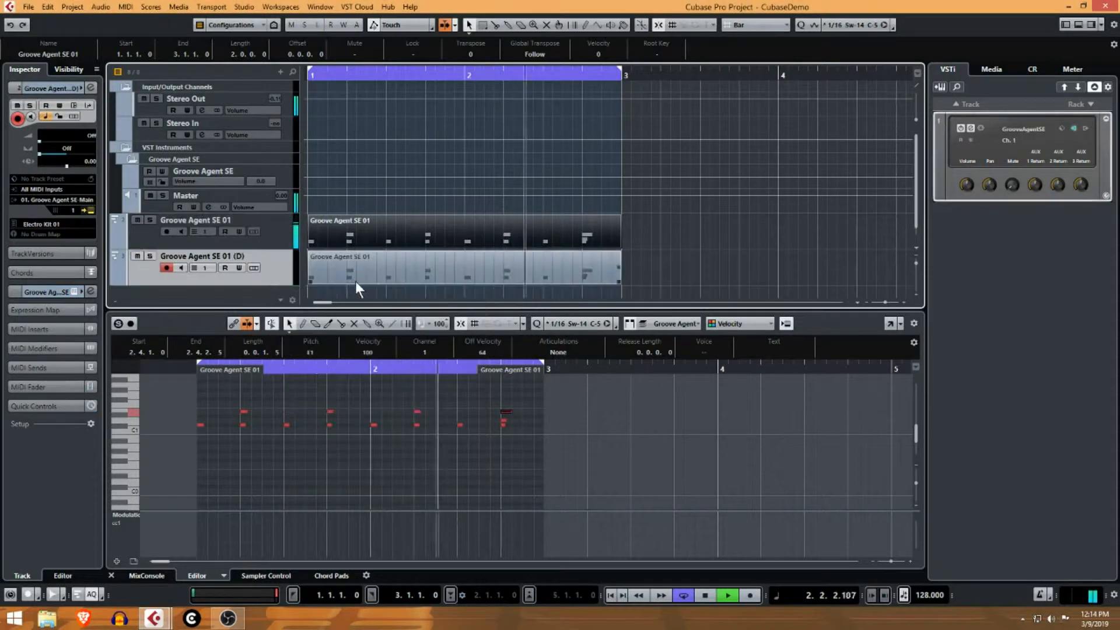
Step: Delete all the snare notes from the original track's part, keeping only the kick notes
{"action": "left_click", "coordinate": [559, 414]}
{"action": "left_click_drag", "start_coordinate": [570, 388], "coordinate": [177, 419]}
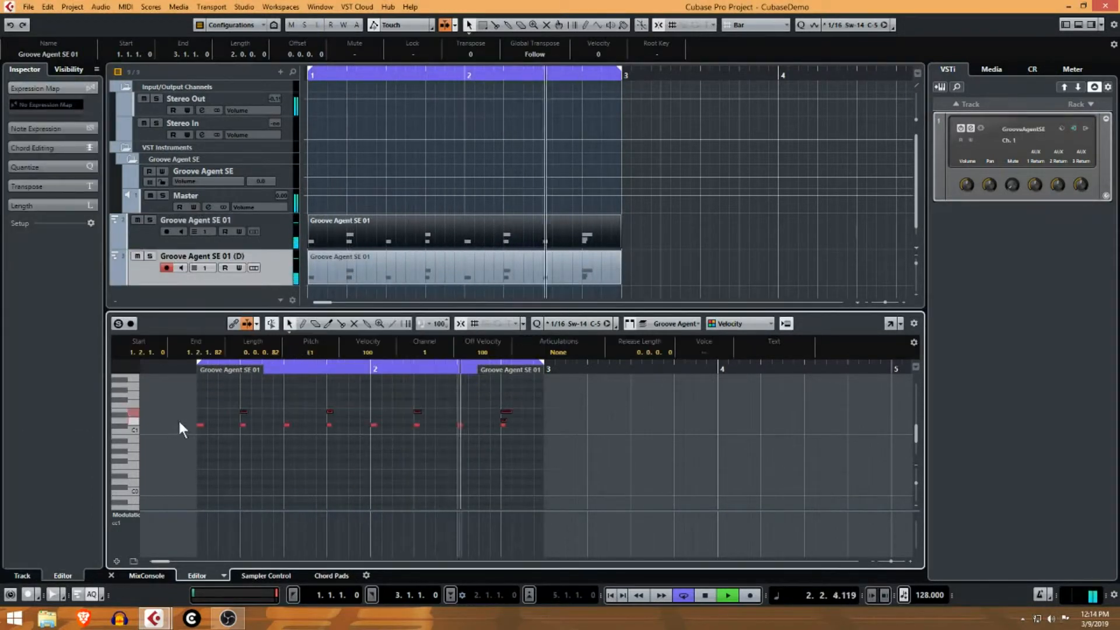
{"action": "key", "text": "Delete"}
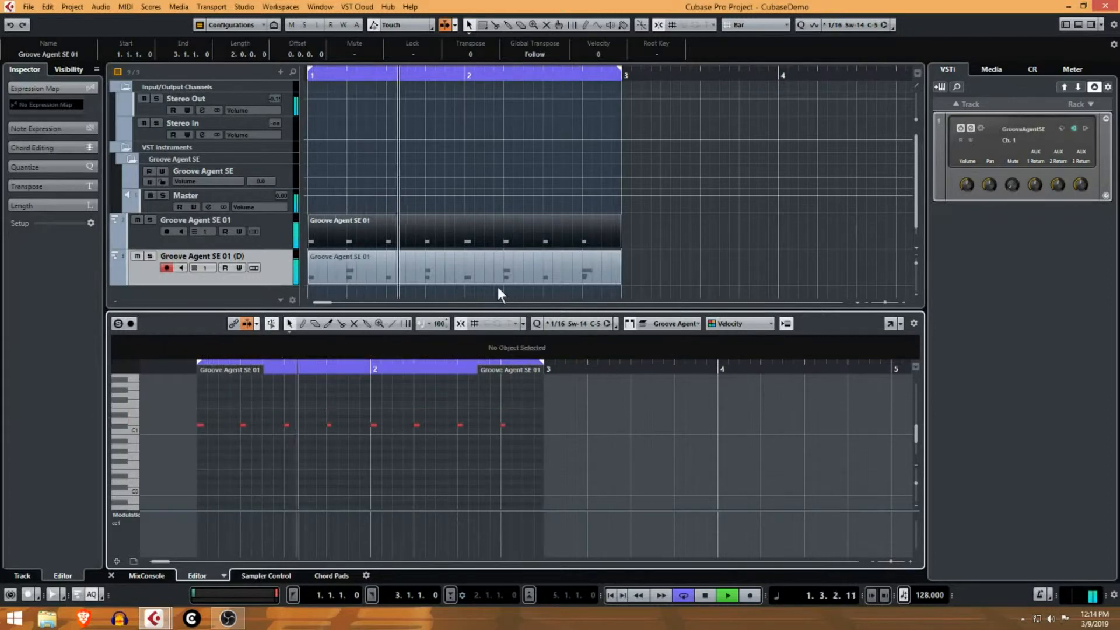
Step: Delete the C#1 kick notes from the duplicated track's part, keeping only the snare notes
{"action": "left_click", "coordinate": [493, 276]}
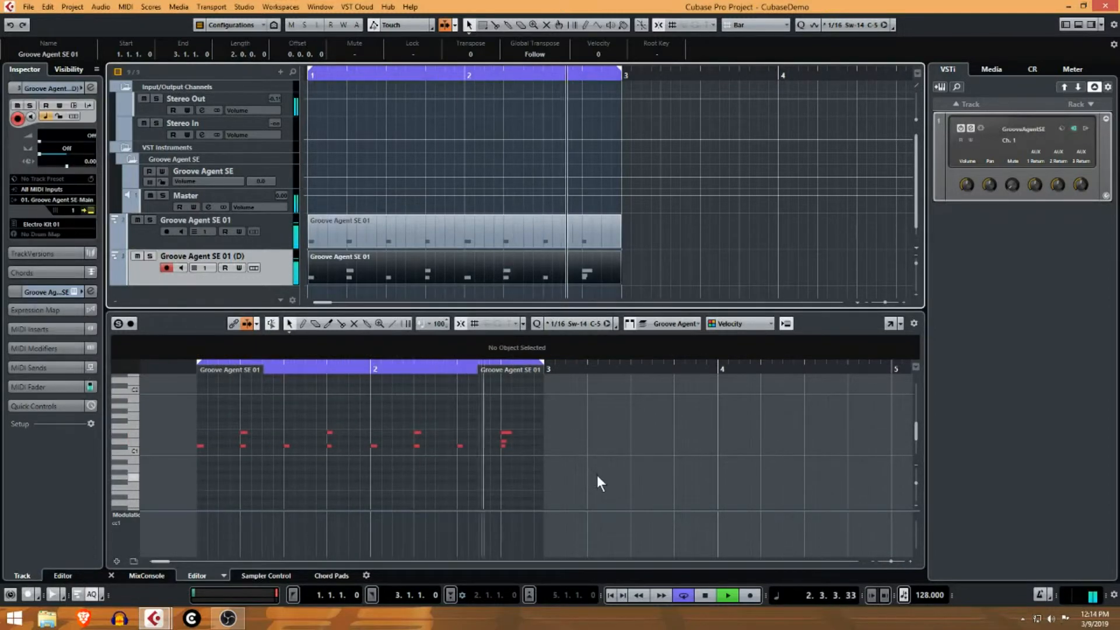
{"action": "left_click_drag", "start_coordinate": [583, 474], "coordinate": [155, 447]}
{"action": "key", "text": "Delete"}
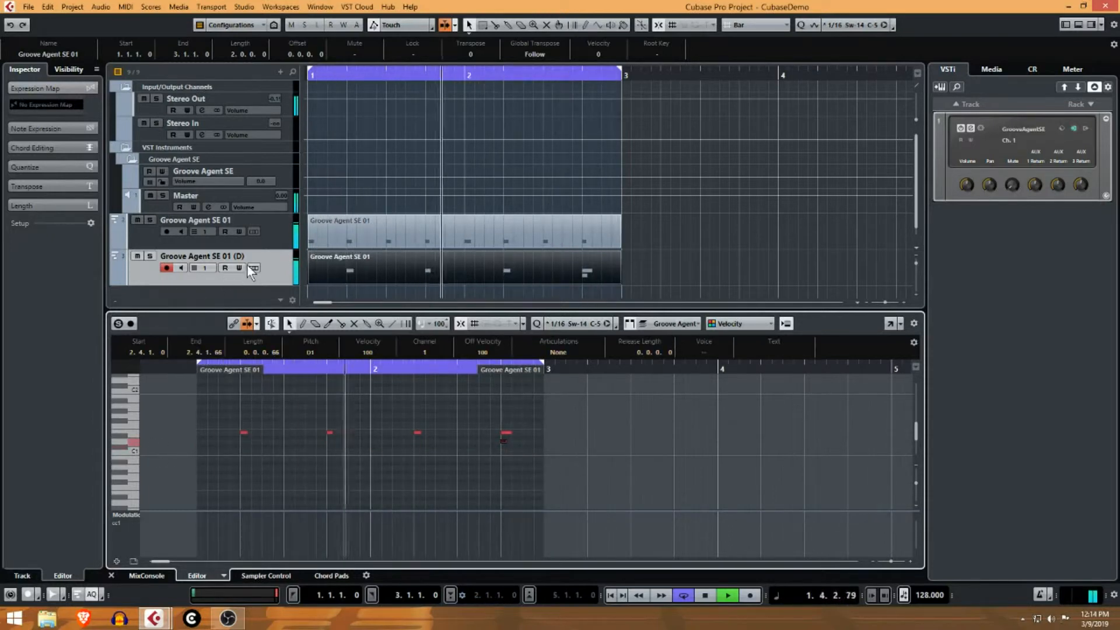
Step: Select the original Groove Agent SE 01 MIDI track and extend the playback cycle to bar 5
{"action": "left_click", "coordinate": [274, 229]}
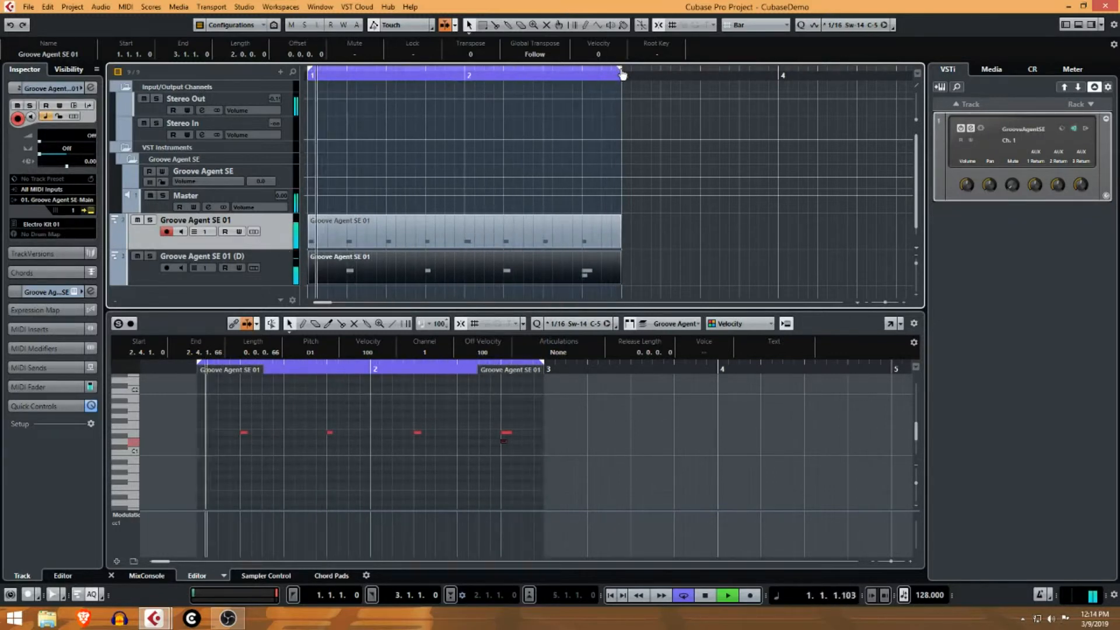
{"action": "left_click_drag", "start_coordinate": [622, 74], "coordinate": [938, 76]}
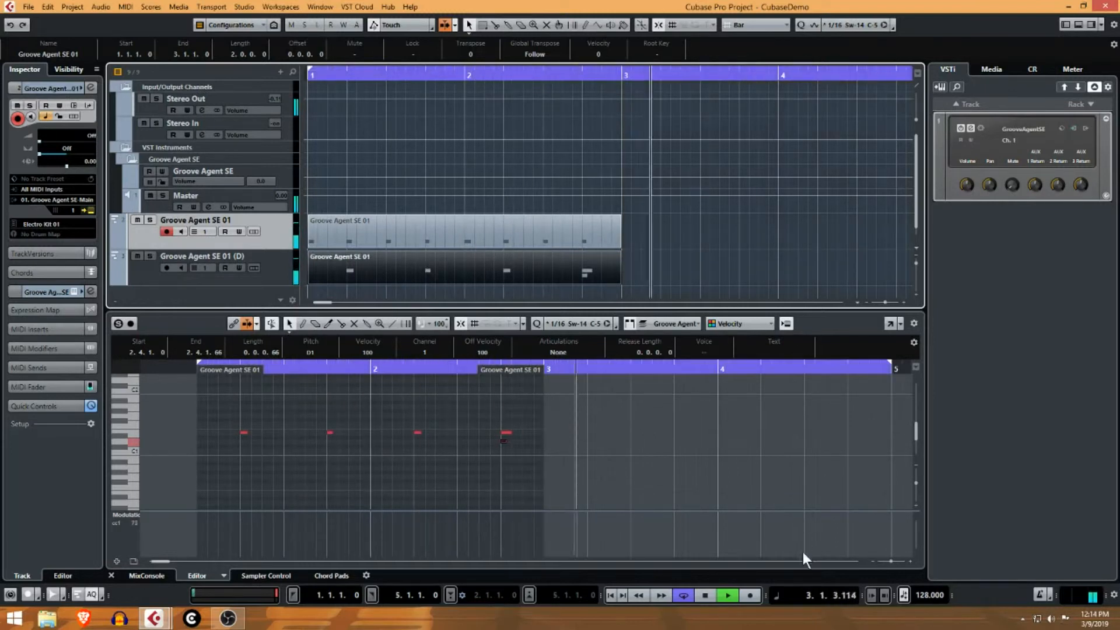
{"action": "left_click", "coordinate": [874, 561]}
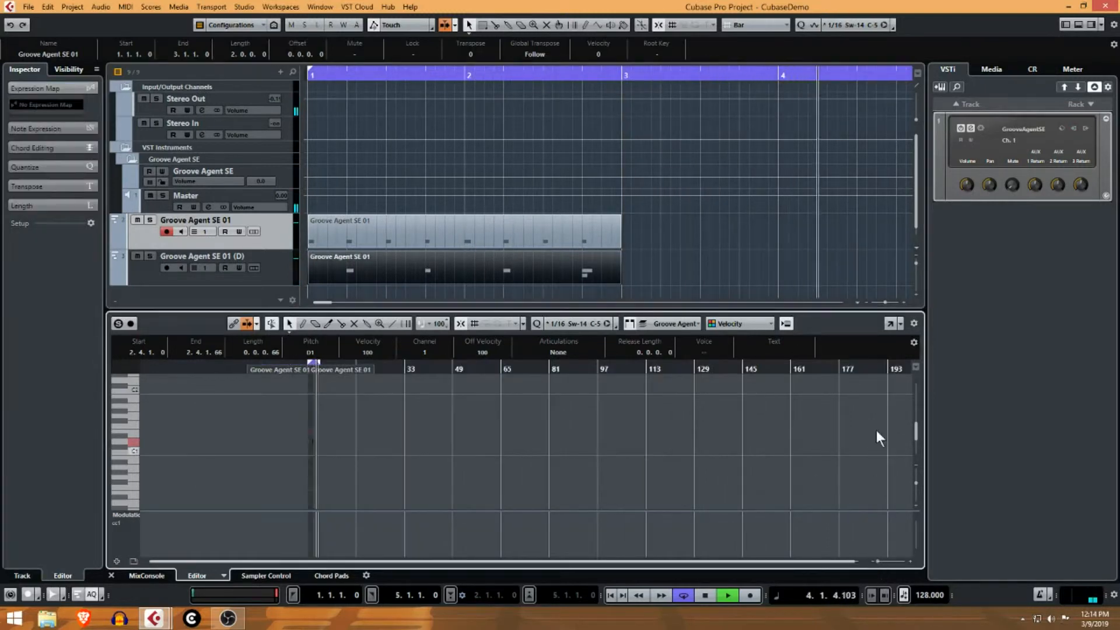
{"action": "scroll", "coordinate": [481, 454], "scroll_direction": "up", "scroll_amount": 2}
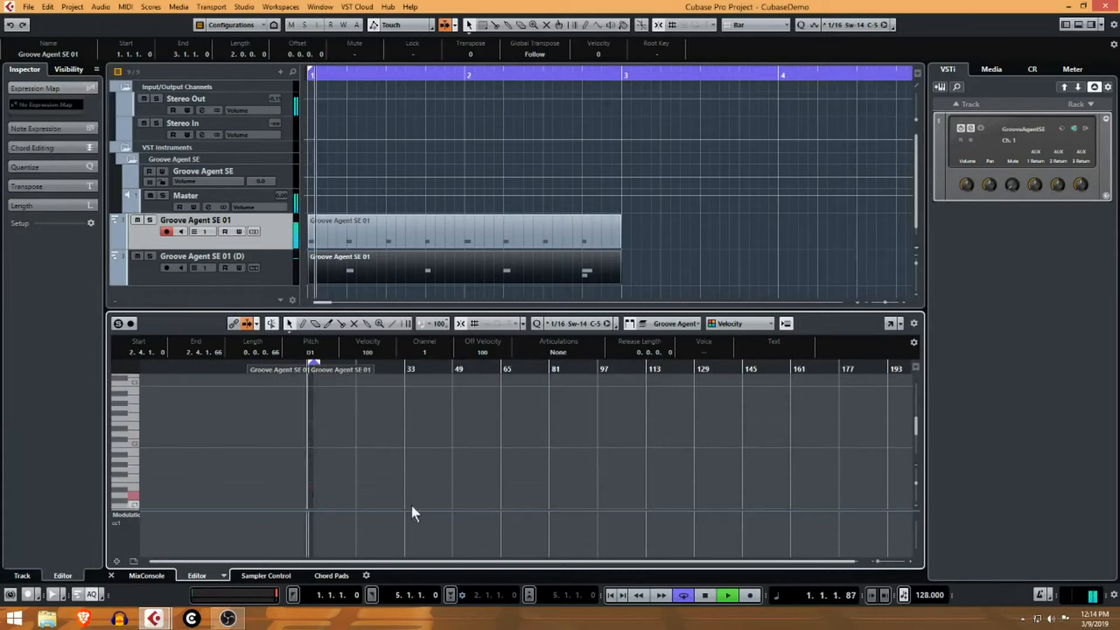
Step: Close the lower-zone MIDI editor and stop playback
{"action": "left_click", "coordinate": [112, 575]}
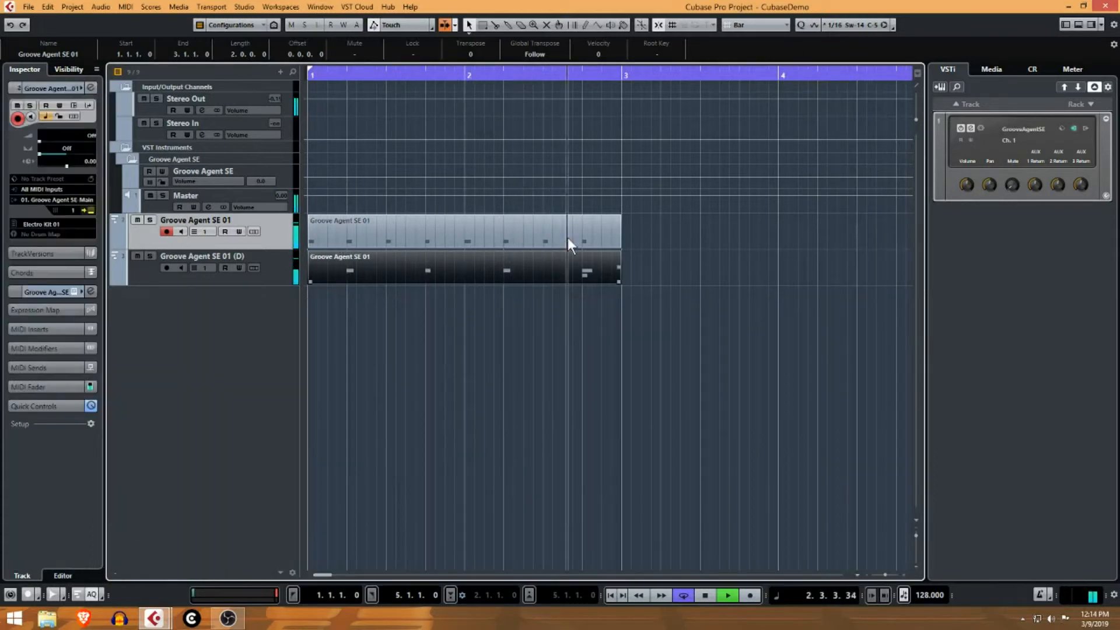
{"action": "left_click", "coordinate": [868, 576]}
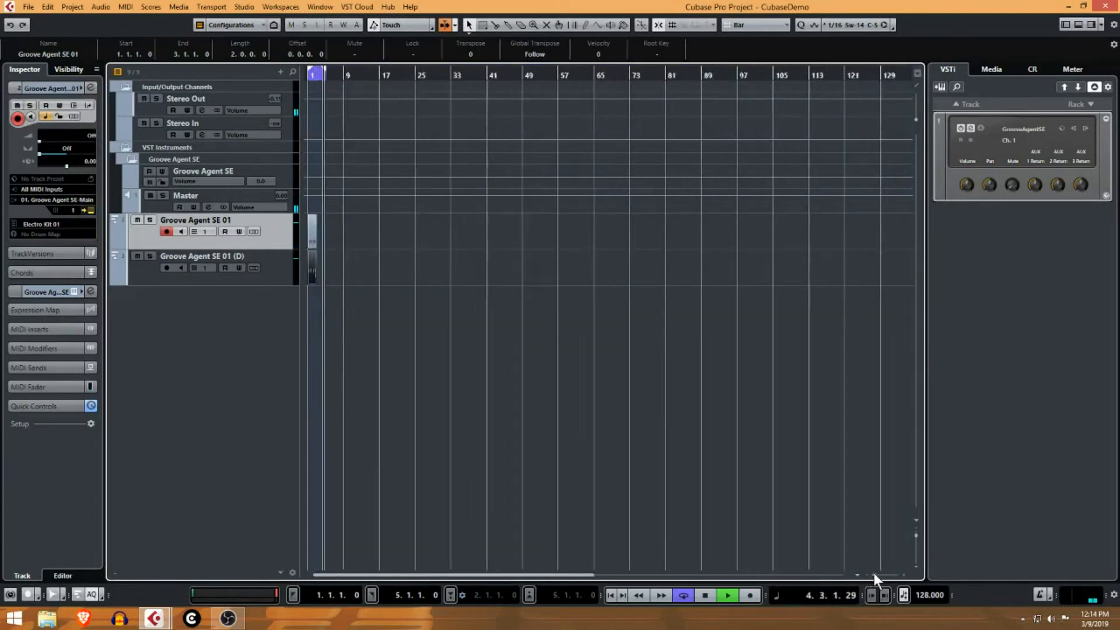
{"action": "left_click_drag", "start_coordinate": [874, 573], "coordinate": [884, 573]}
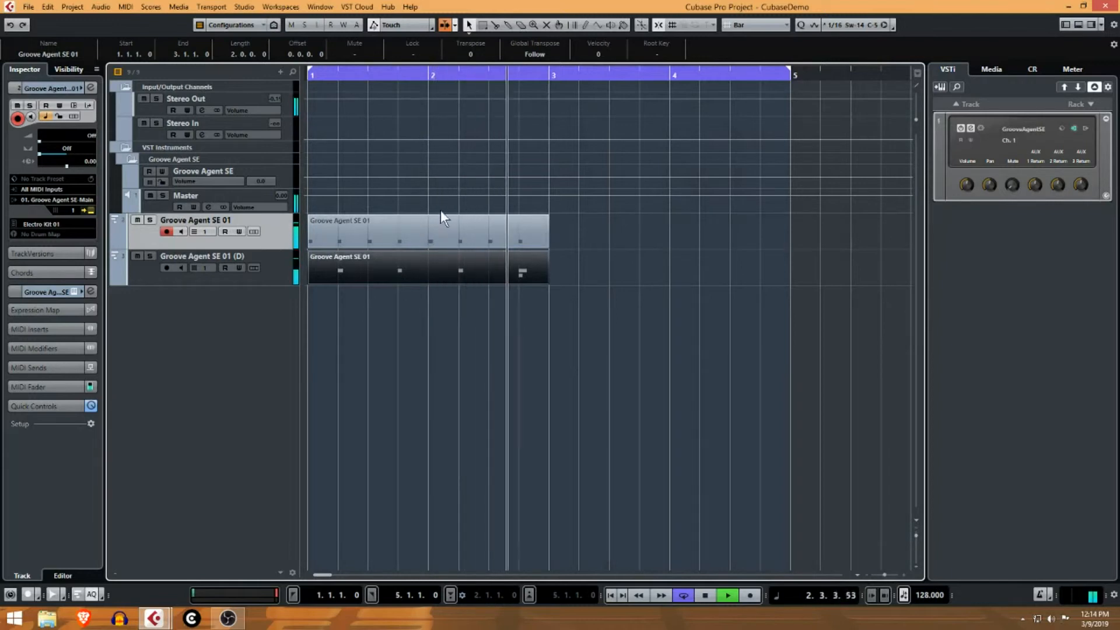
{"action": "key", "text": "space"}
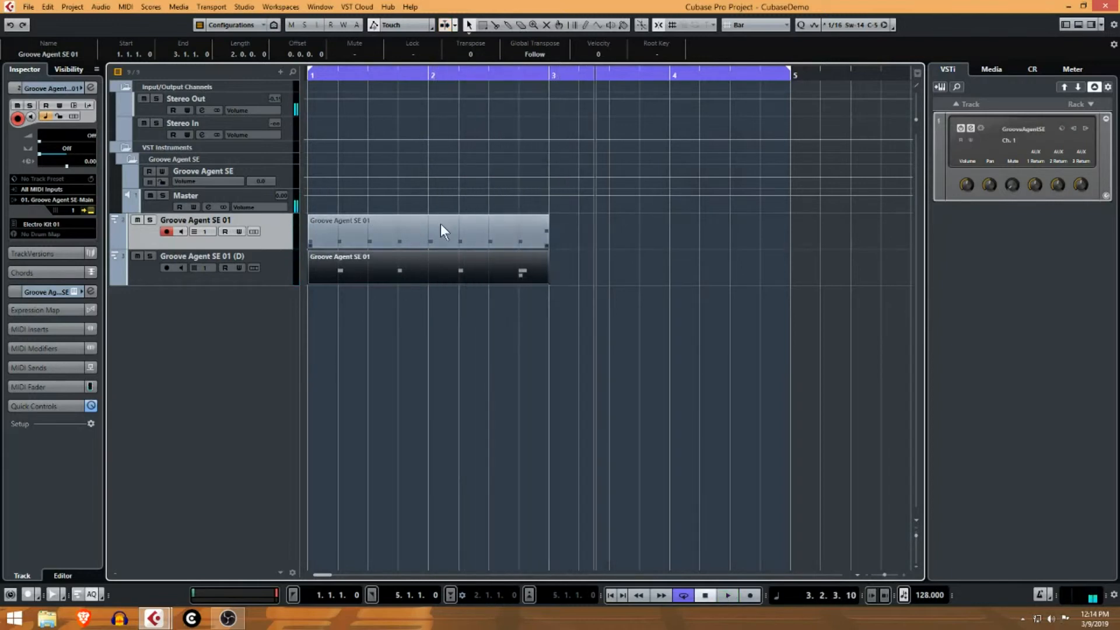
Step: Copy the kick part to bar 3 on its own track and move the snare part to start at bar 3
{"action": "left_click", "coordinate": [453, 225]}
{"action": "left_click_drag", "start_coordinate": [446, 228], "coordinate": [586, 226]}
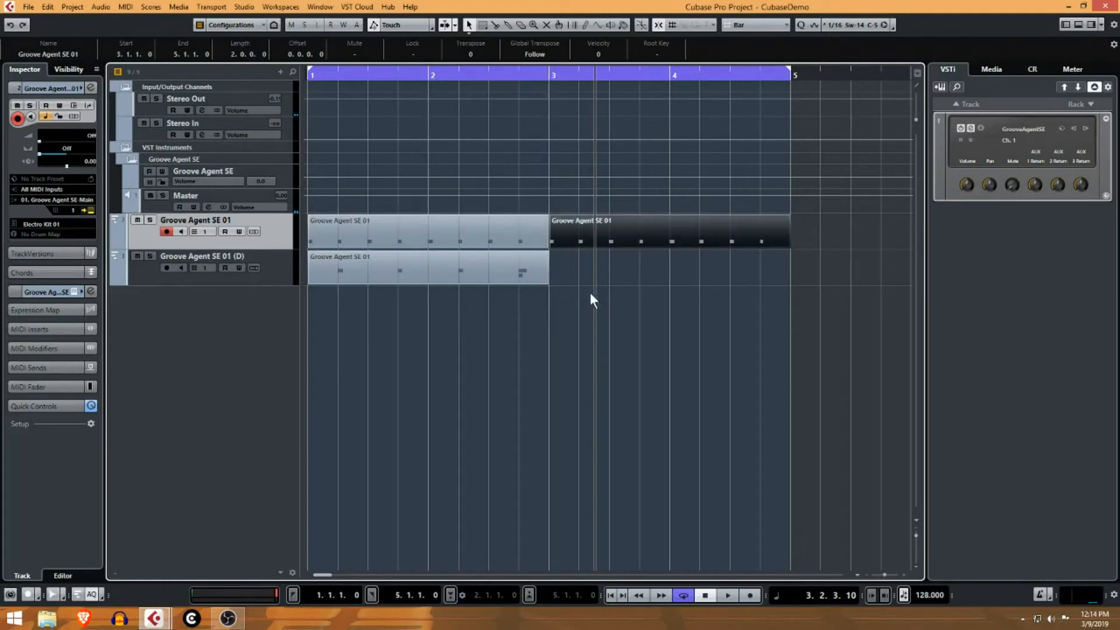
{"action": "left_click_drag", "start_coordinate": [428, 265], "coordinate": [643, 271]}
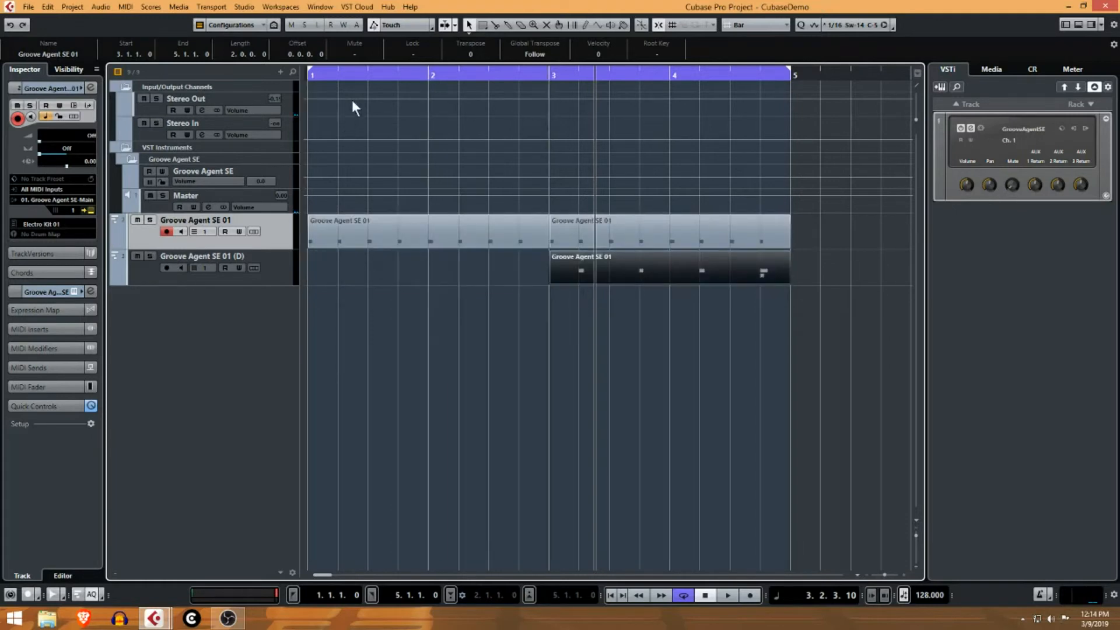
Step: Play the arrangement from the beginning and set the cycle range to start at bar 3, ending at bar 5
{"action": "left_click_drag", "start_coordinate": [352, 75], "coordinate": [261, 66]}
{"action": "key", "text": "space"}
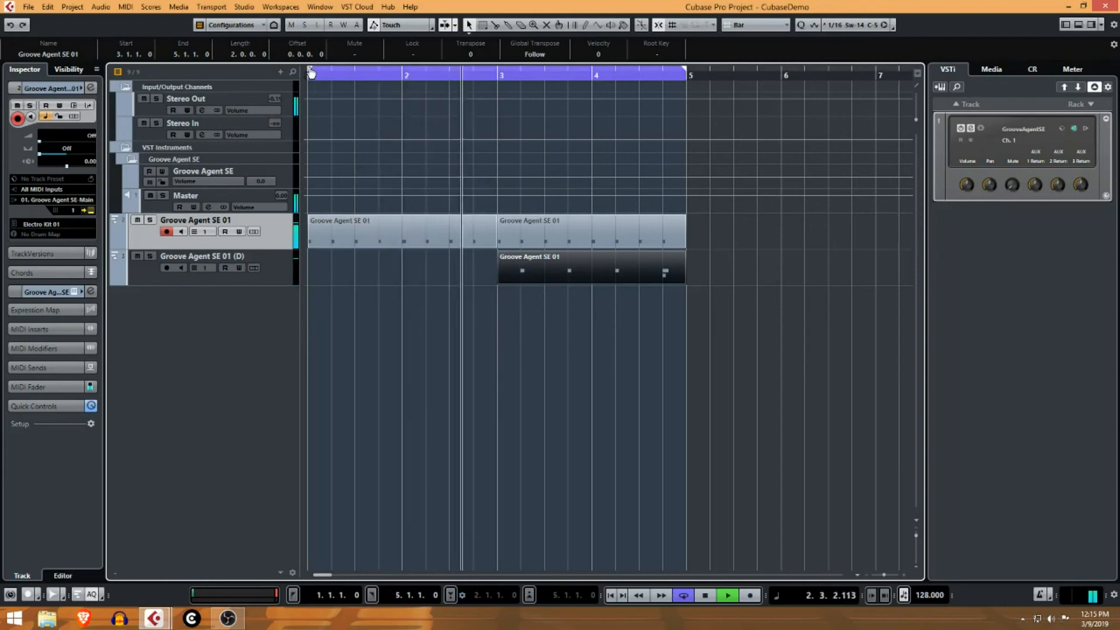
{"action": "left_click_drag", "start_coordinate": [309, 72], "coordinate": [497, 79]}
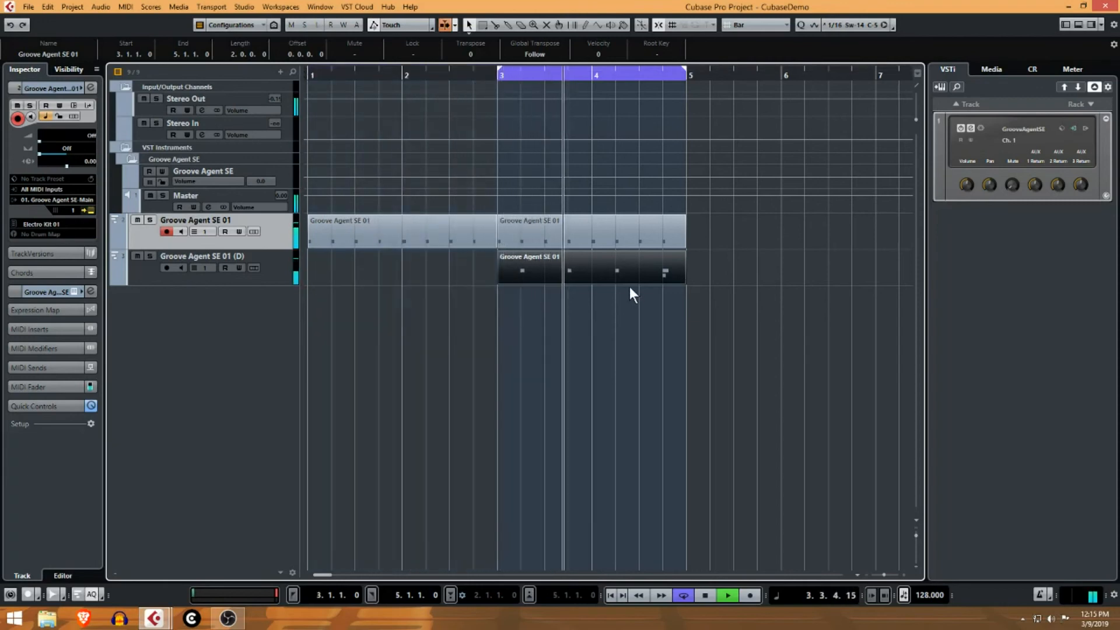